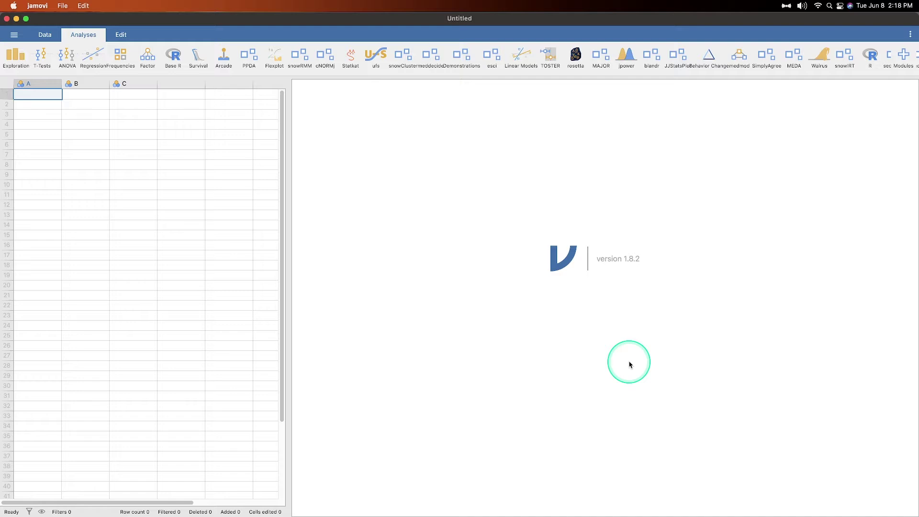
Check that jmvarcade appears in the installed modules list, then close the module library.
{"action": "left_click", "coordinate": [902, 57]}
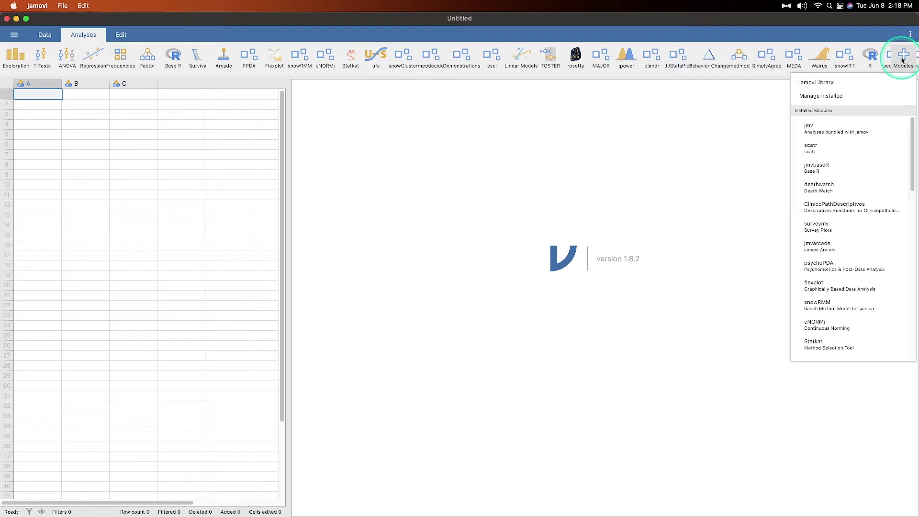
{"action": "left_click", "coordinate": [821, 96]}
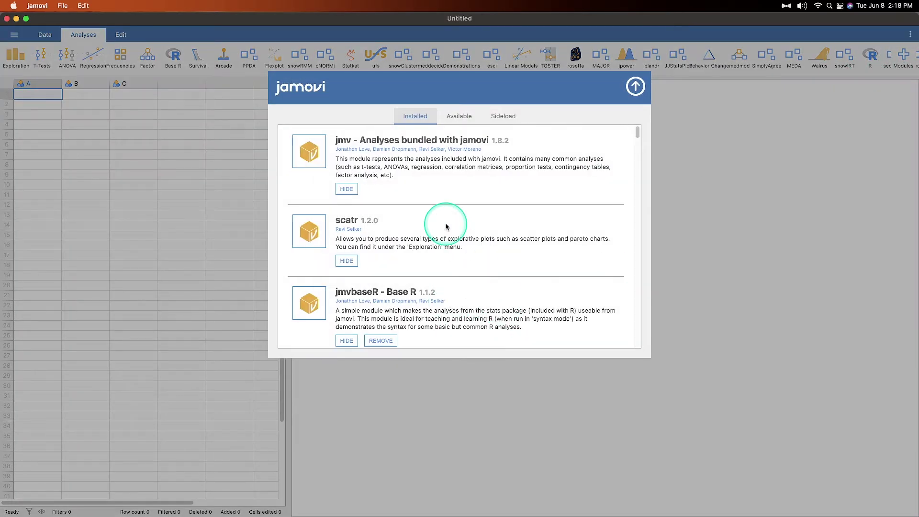
{"action": "scroll", "coordinate": [493, 220], "scroll_direction": "down", "scroll_amount": 10}
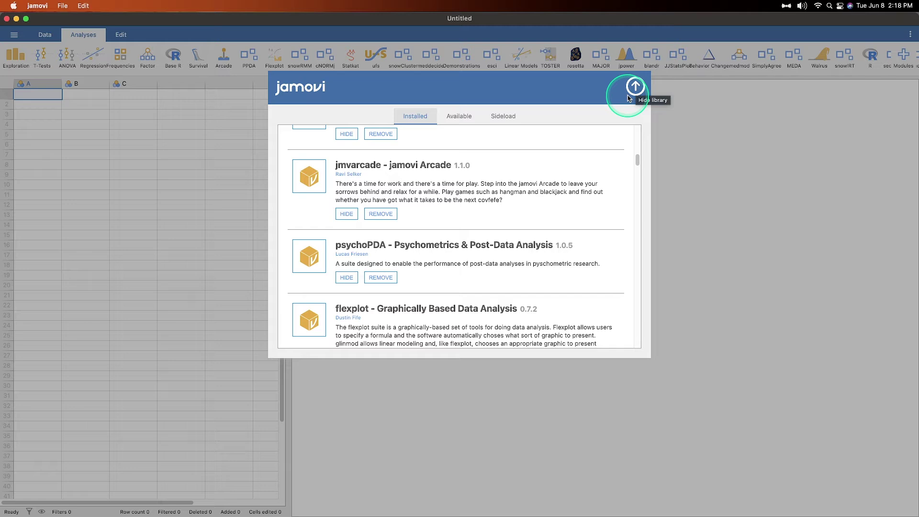
{"action": "left_click", "coordinate": [635, 95]}
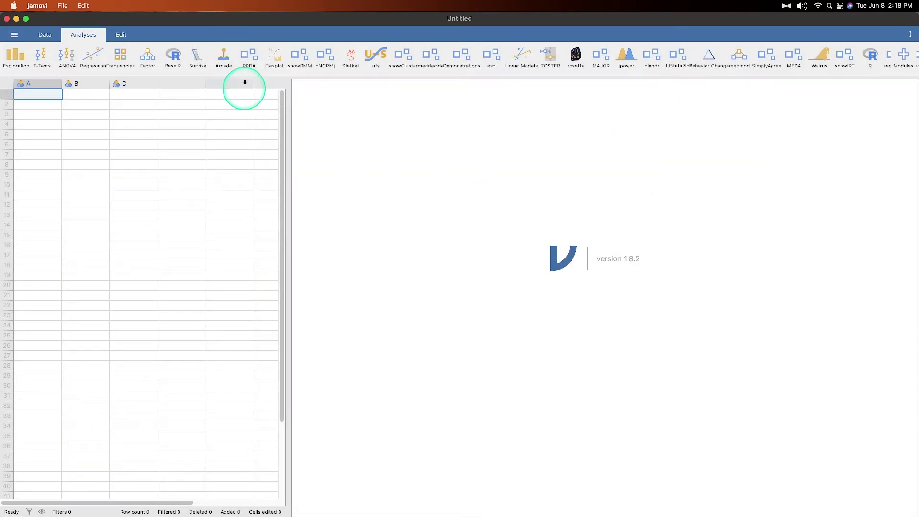
Open Arcade > Hangman and assign variable A as its Letters variable.
{"action": "left_click", "coordinate": [224, 63]}
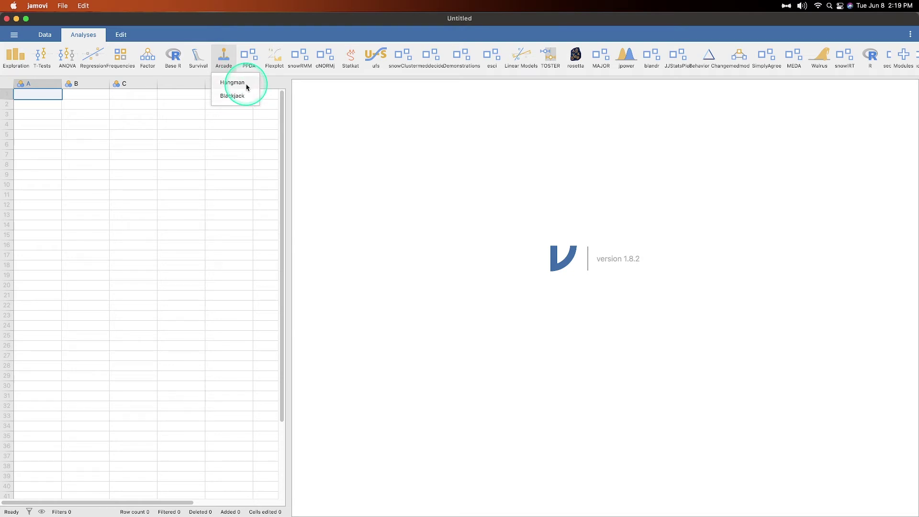
{"action": "left_click", "coordinate": [247, 86]}
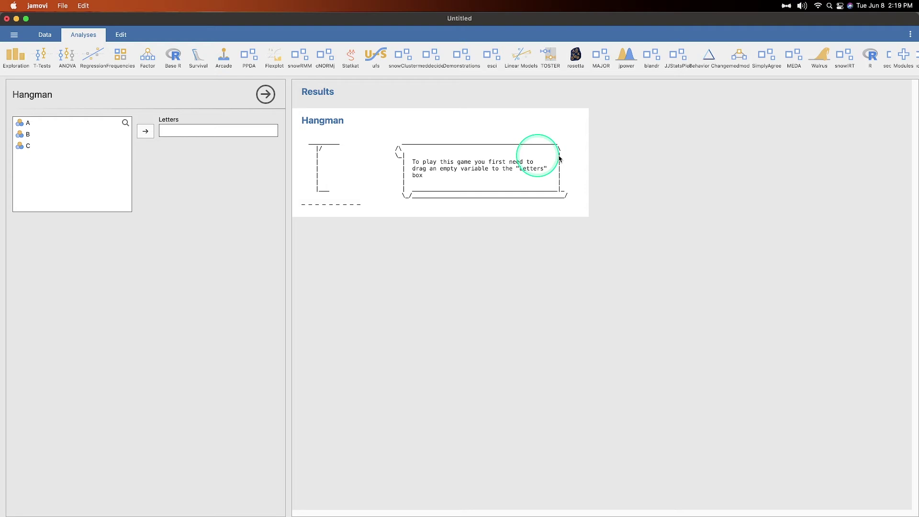
{"action": "left_click", "coordinate": [48, 123]}
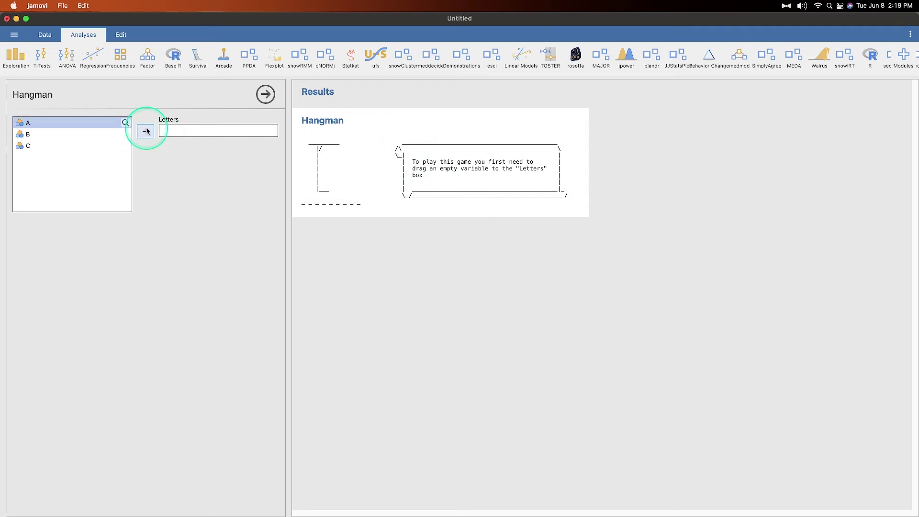
{"action": "left_click", "coordinate": [146, 131]}
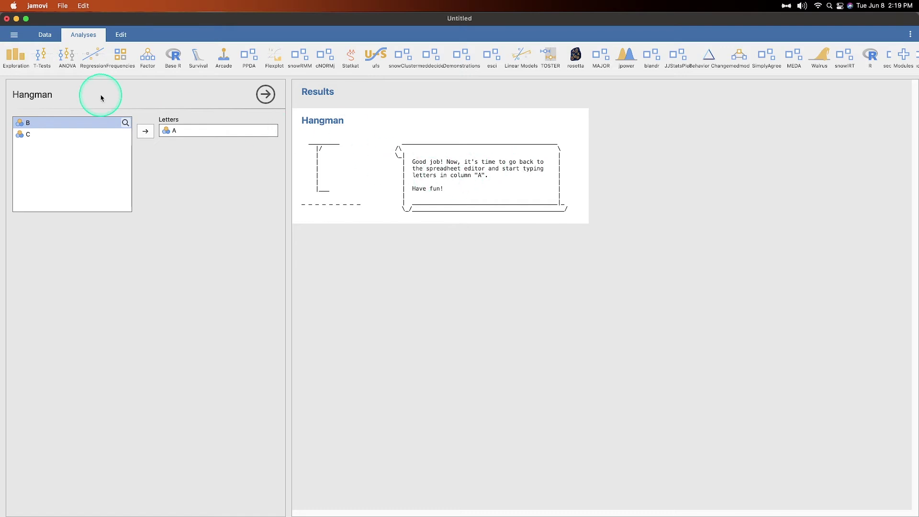
Enter the Hangman guesses n, e, a, i and d into cells A1–A5 of the spreadsheet.
{"action": "left_click", "coordinate": [45, 35]}
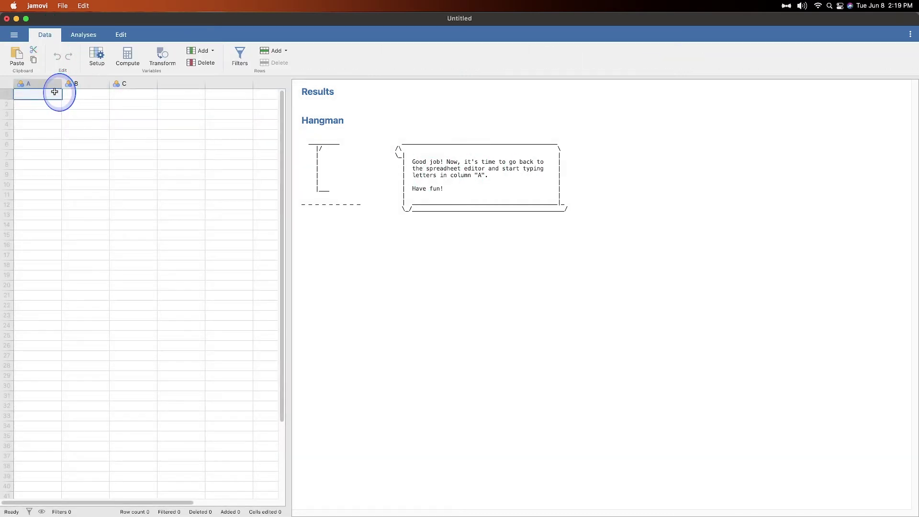
{"action": "type", "text": "n"}
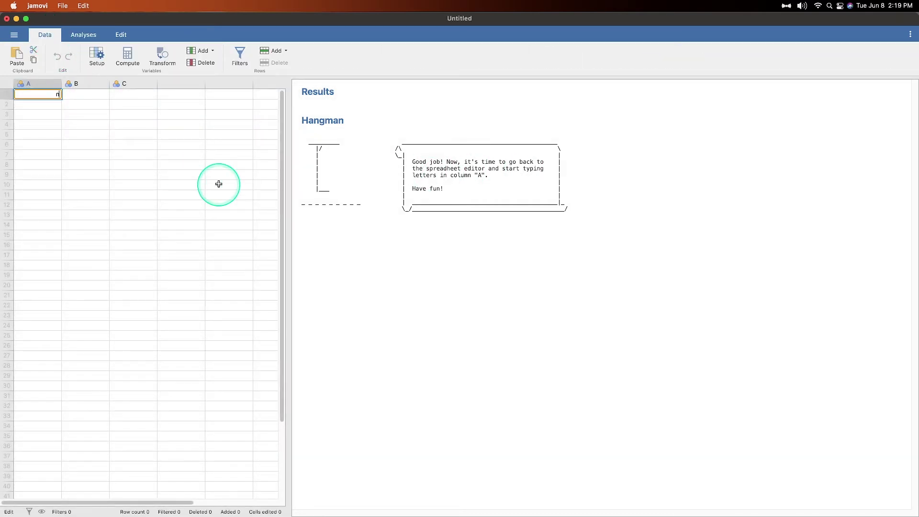
{"action": "key", "text": "Return"}
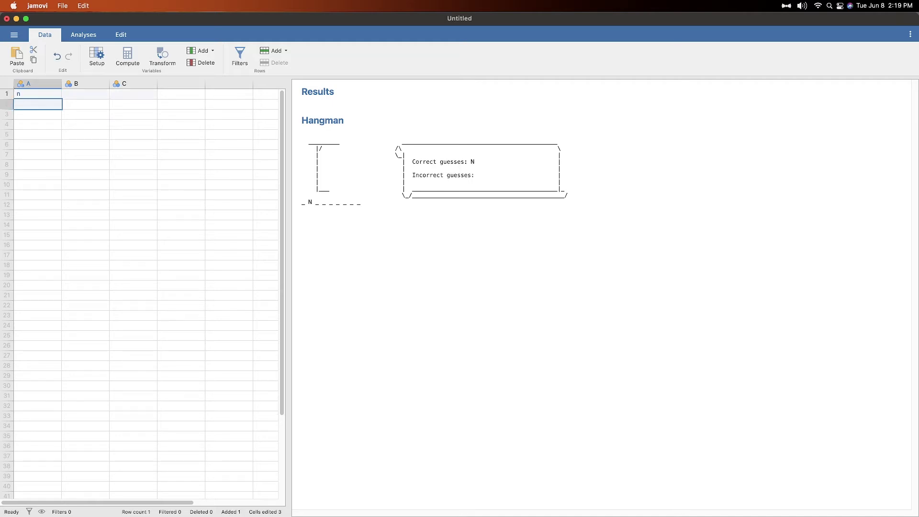
{"action": "type", "text": "e"}
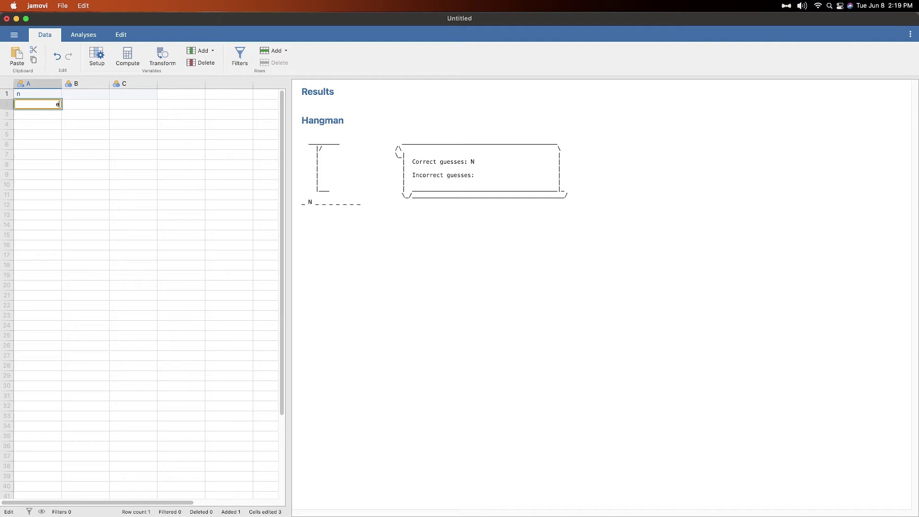
{"action": "key", "text": "Return"}
{"action": "type", "text": "a"}
{"action": "key", "text": "Return"}
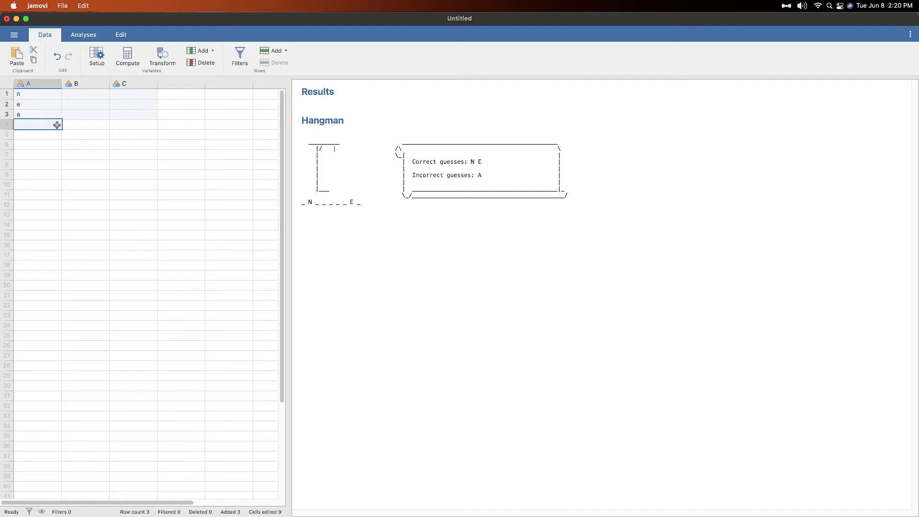
{"action": "type", "text": "i"}
{"action": "key", "text": "Return"}
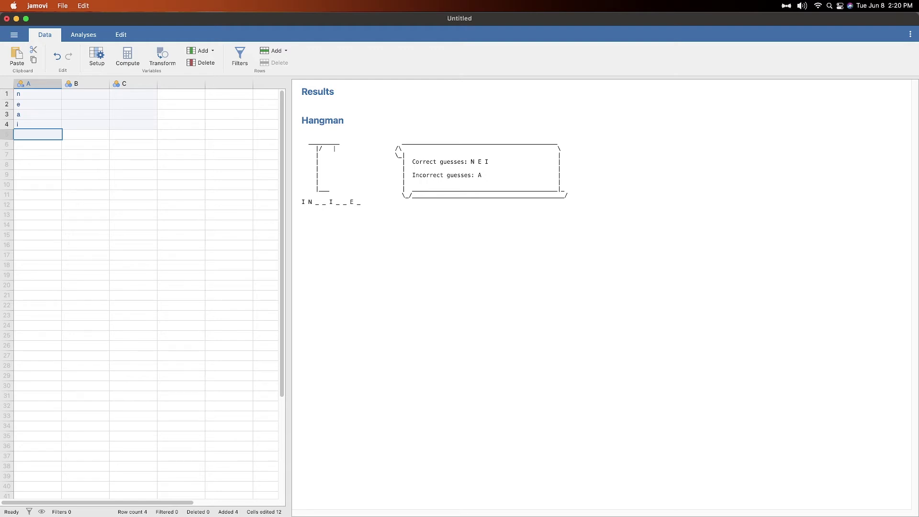
{"action": "type", "text": "d"}
{"action": "key", "text": "Return"}
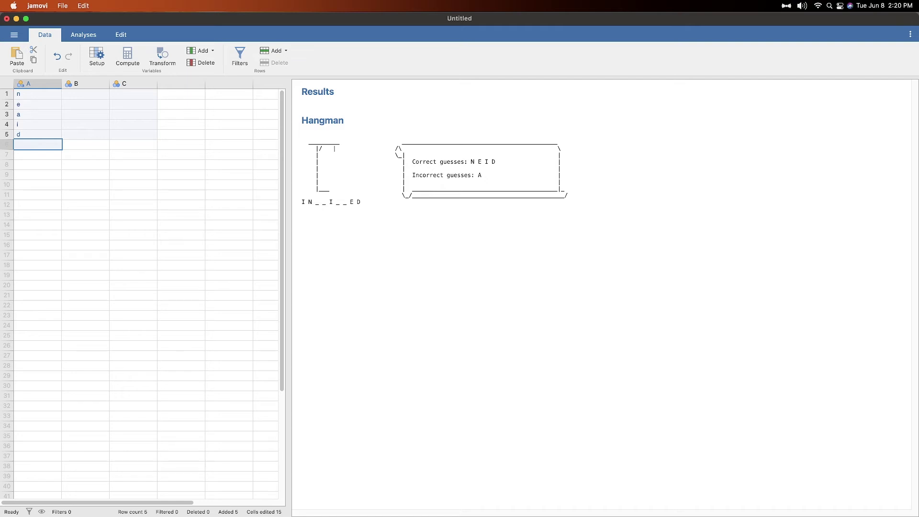
Enter the guesses l, r and t into cells A6–A8.
{"action": "type", "text": "l"}
{"action": "key", "text": "Return"}
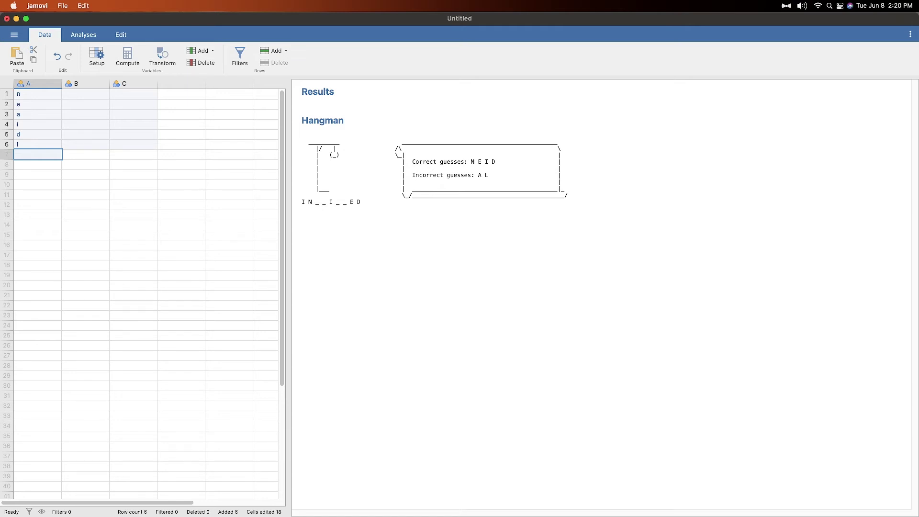
{"action": "type", "text": "r"}
{"action": "key", "text": "Return"}
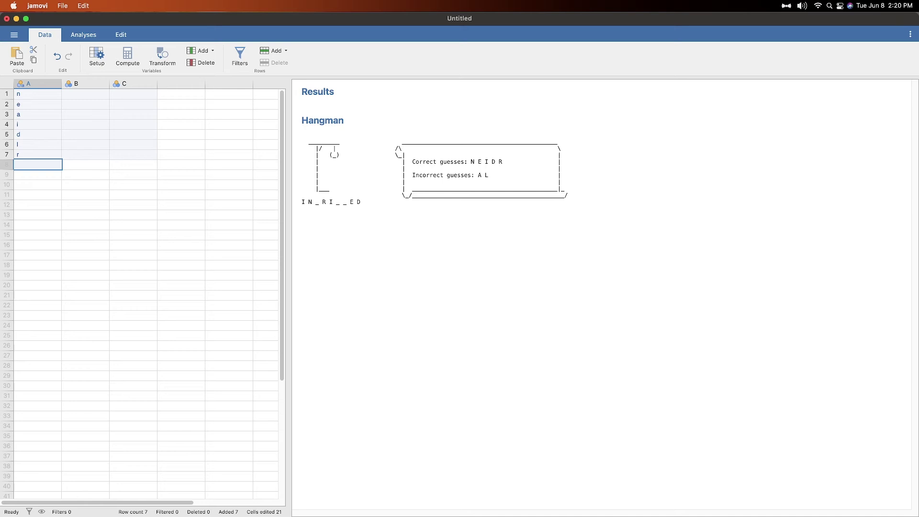
{"action": "type", "text": "t"}
{"action": "key", "text": "Return"}
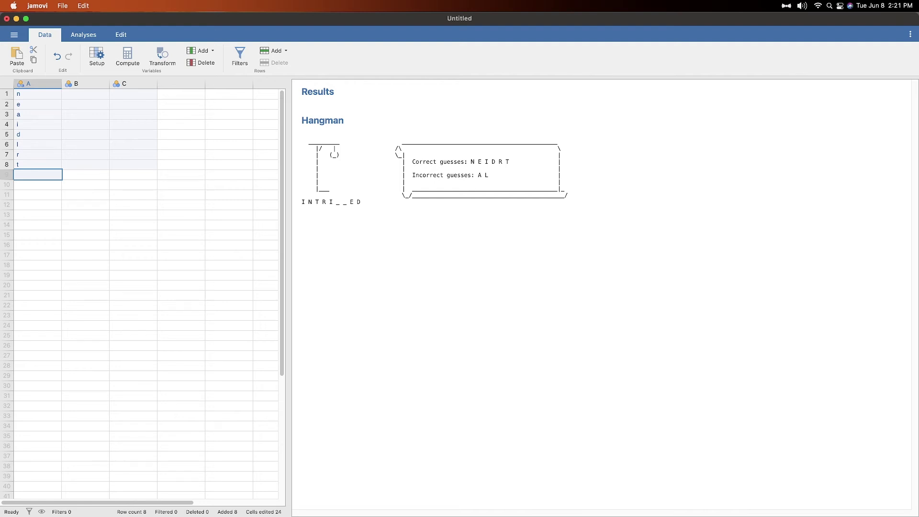
Enter the final guesses p, g and u in A9–A11 to solve INTRIGUED.
{"action": "type", "text": "p"}
{"action": "key", "text": "Return"}
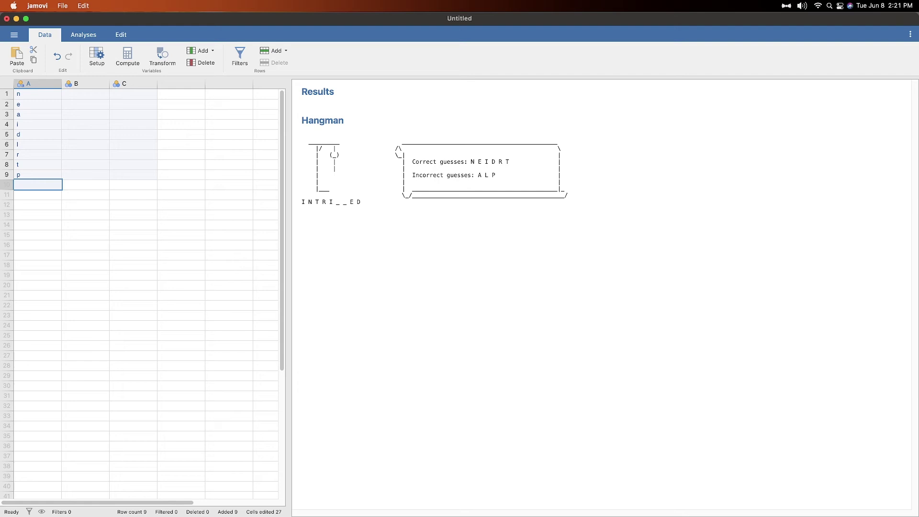
{"action": "type", "text": "g"}
{"action": "key", "text": "Return"}
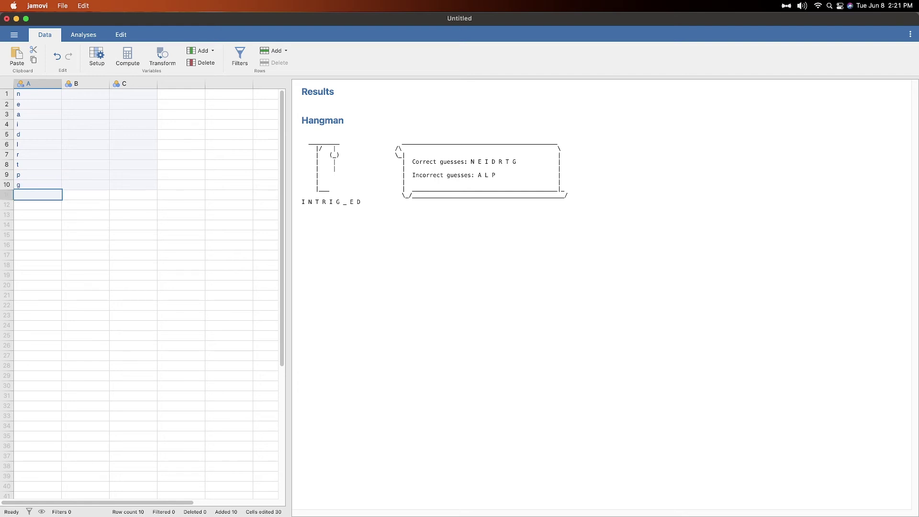
{"action": "type", "text": "u"}
{"action": "key", "text": "Return"}
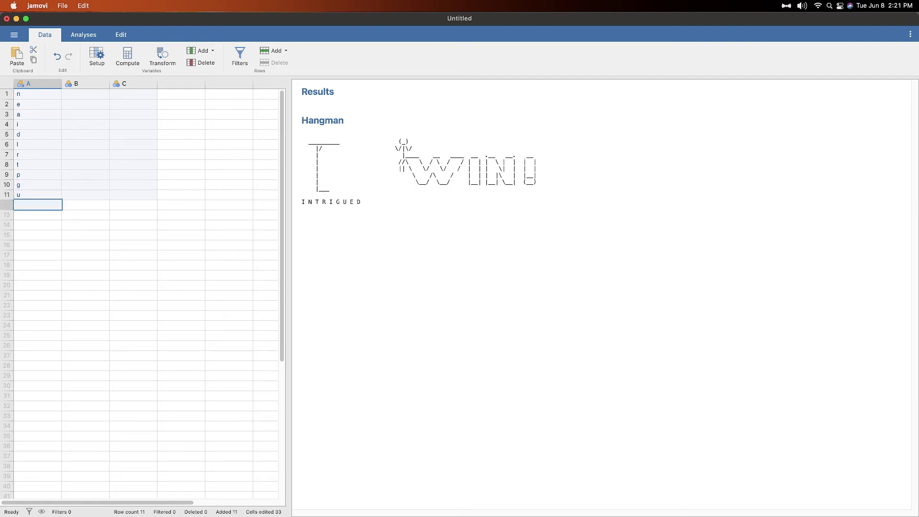
Add an Arcade > Blackjack game with variable B as its Commands, then show the spreadsheet.
{"action": "left_click", "coordinate": [82, 34]}
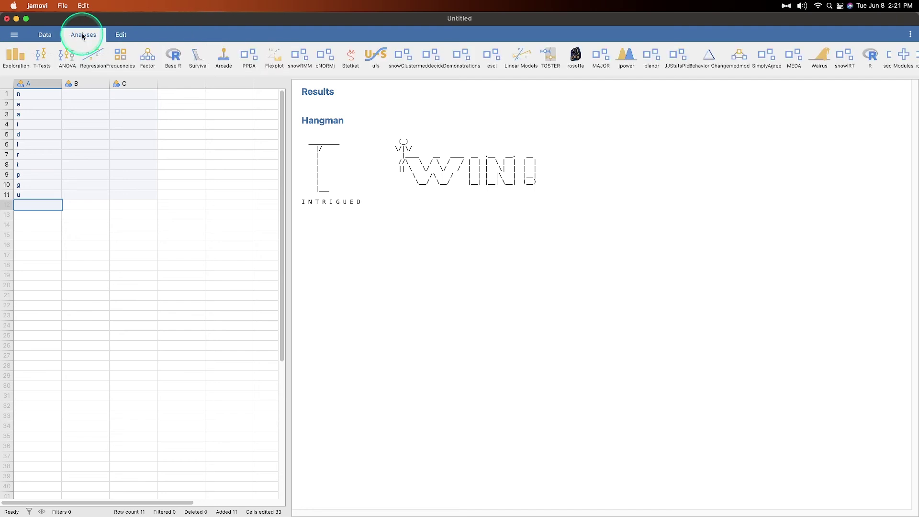
{"action": "left_click", "coordinate": [218, 58]}
{"action": "left_click", "coordinate": [232, 90]}
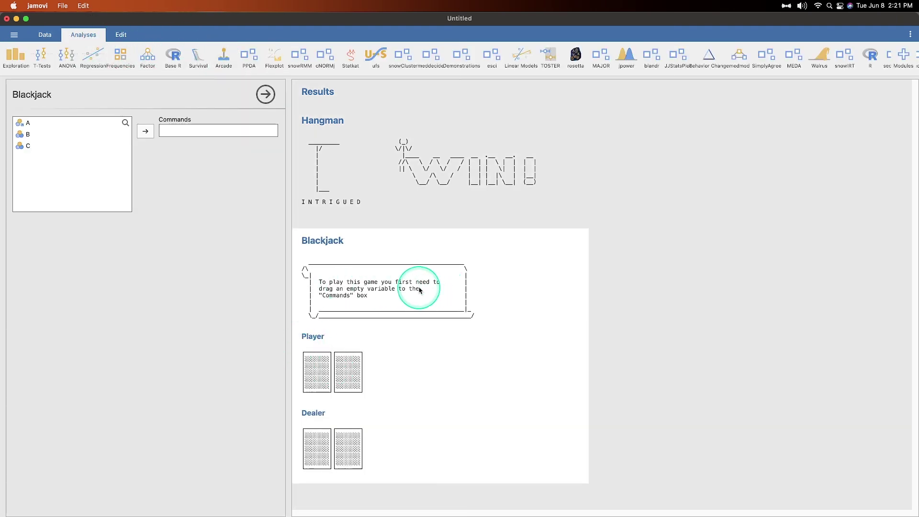
{"action": "left_click_drag", "start_coordinate": [28, 134], "coordinate": [187, 132]}
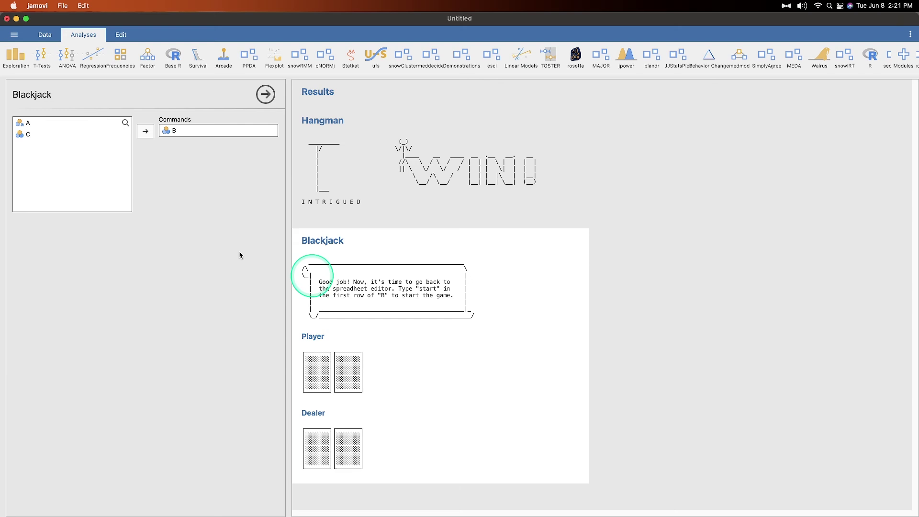
{"action": "left_click", "coordinate": [45, 34]}
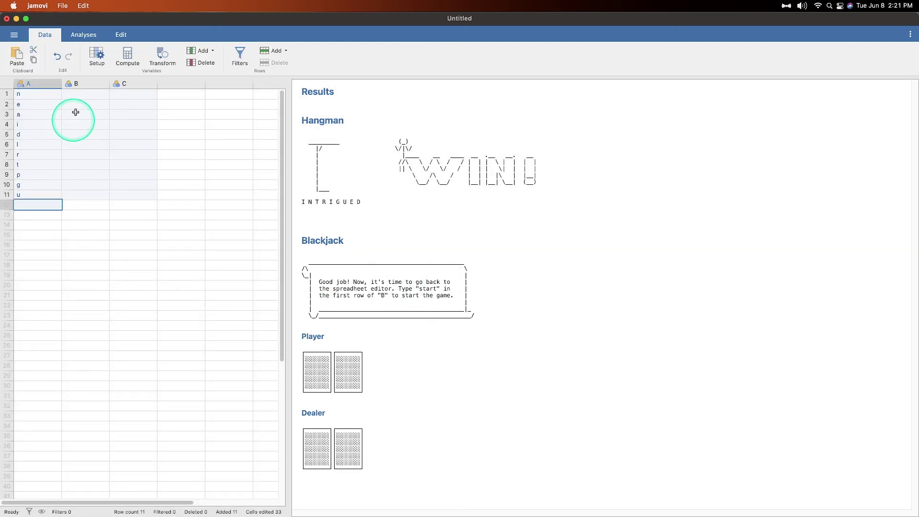
Enter 'start' in B1 to deal the hand, then 'hit' in B2, busting at 23.
{"action": "left_click", "coordinate": [85, 95]}
{"action": "type", "text": "strart"}
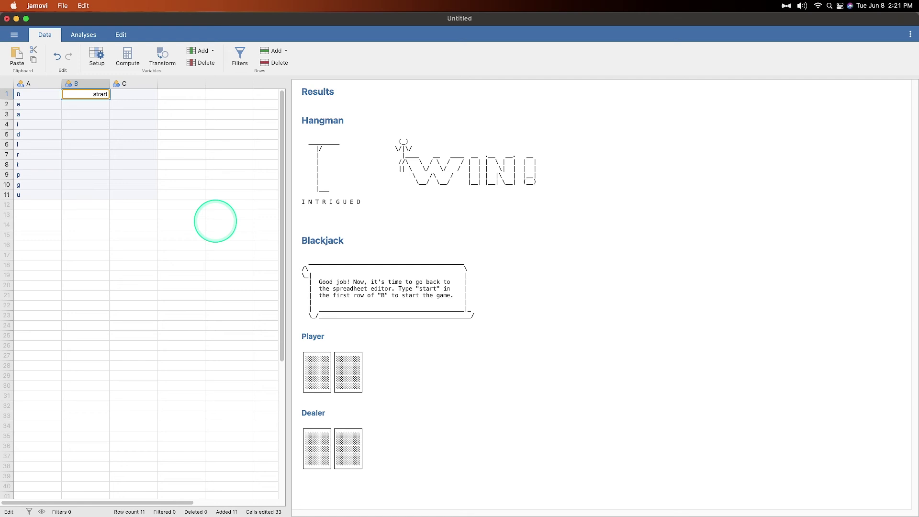
{"action": "key", "text": "BackSpace"}
{"action": "key", "text": "BackSpace"}
{"action": "type", "text": "art"}
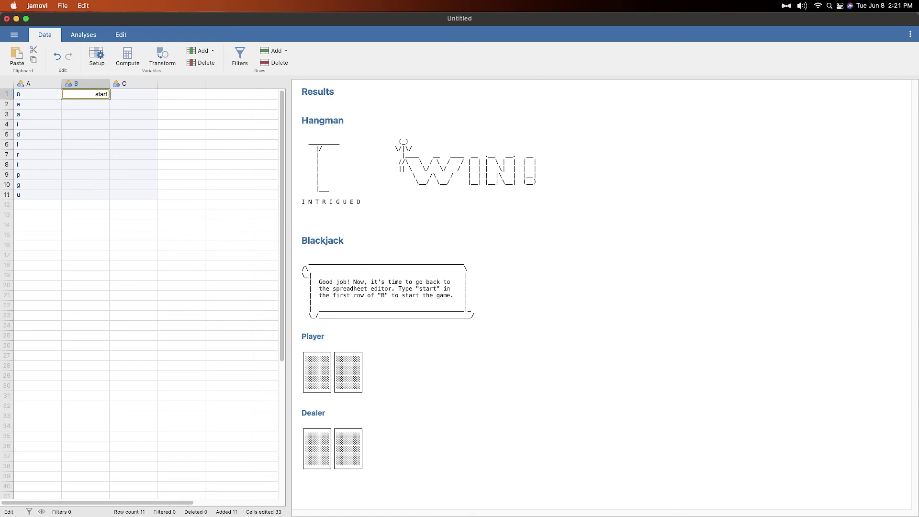
{"action": "key", "text": "Return"}
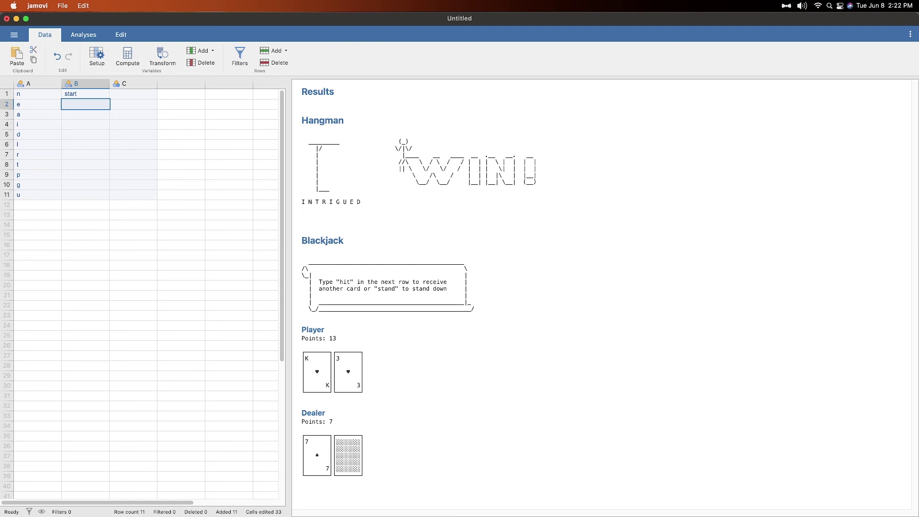
{"action": "type", "text": "hit"}
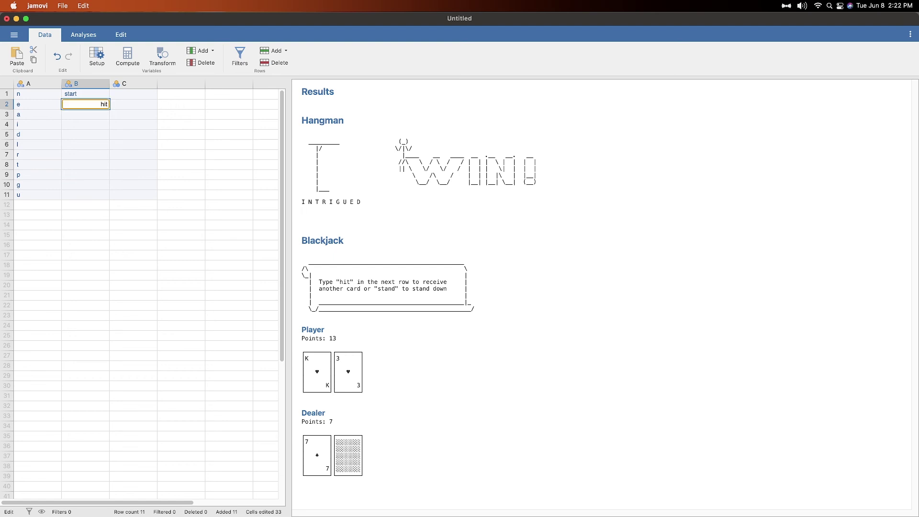
{"action": "key", "text": "Return"}
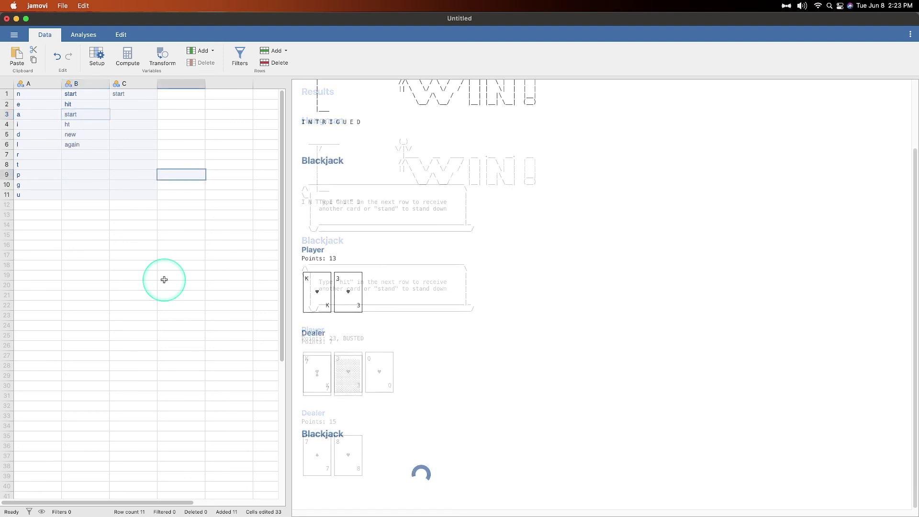